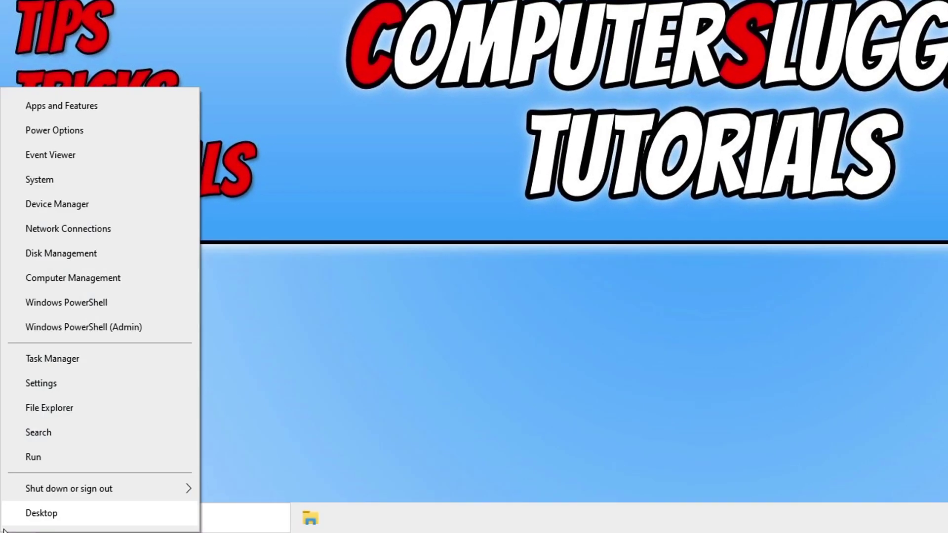
Check for Windows updates in the Update & Security settings and expand the driver updates among the optional updates
click(106, 392)
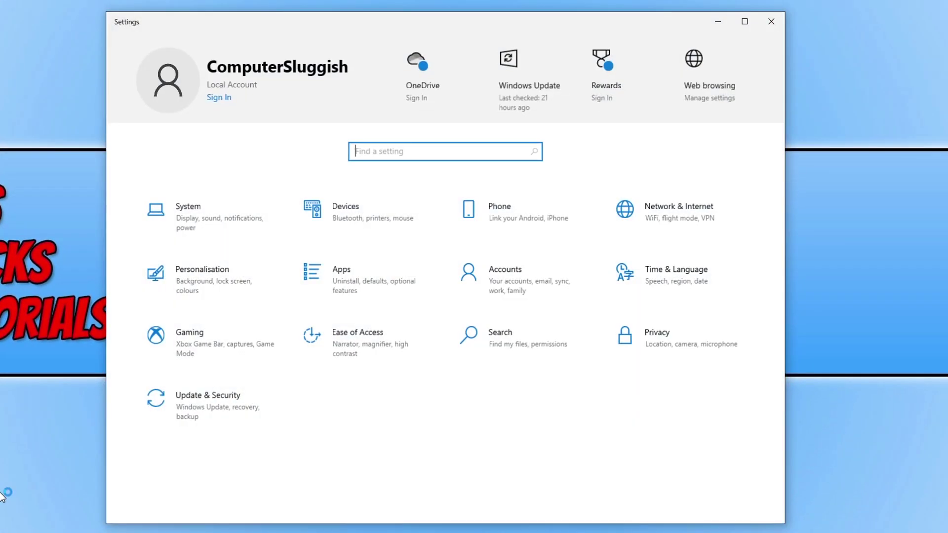
click(218, 413)
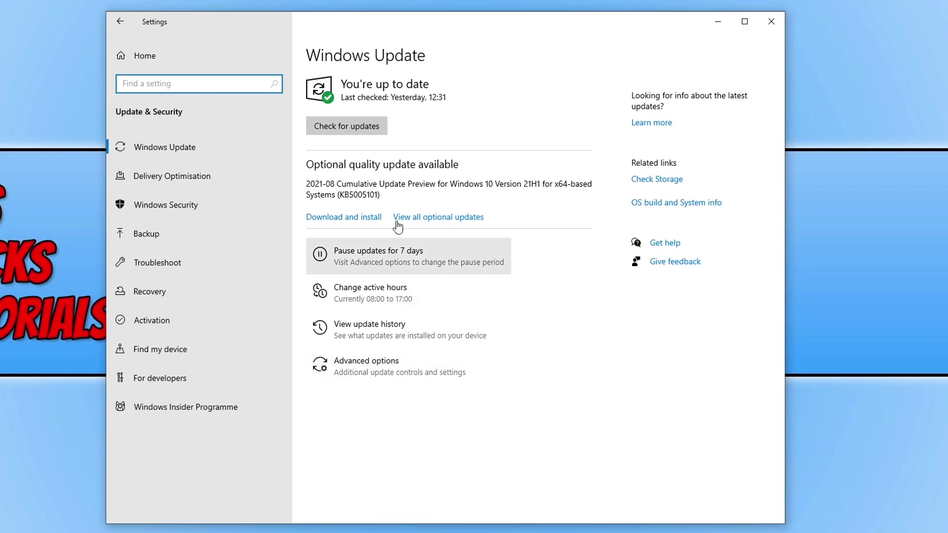
click(366, 125)
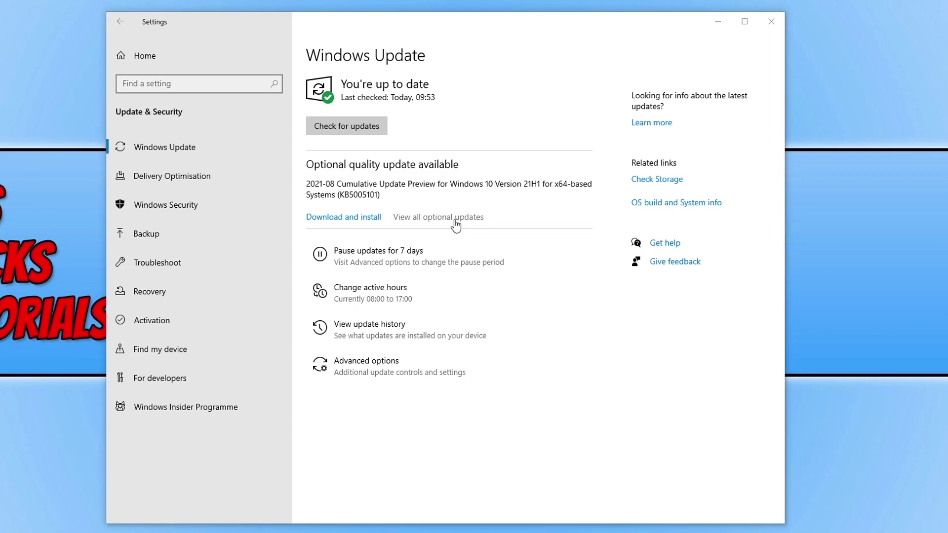
click(454, 220)
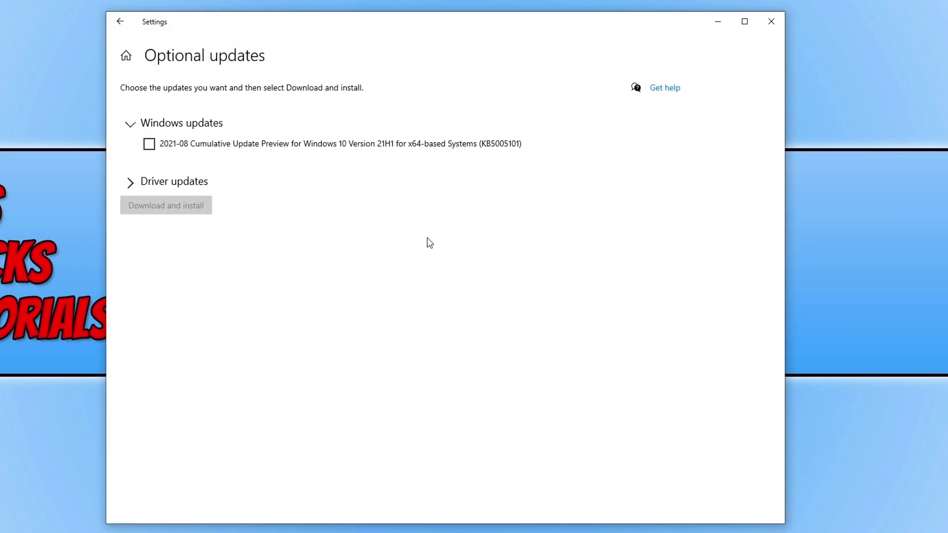
click(200, 184)
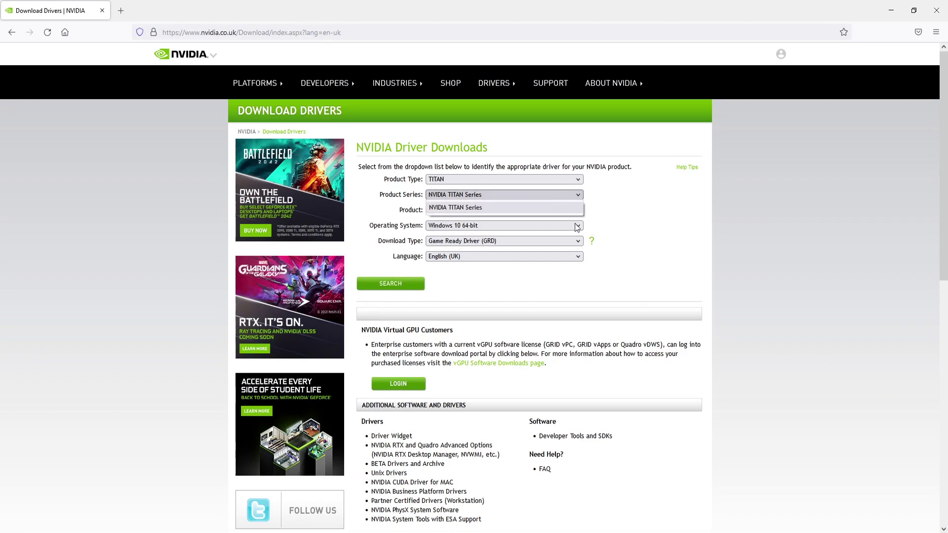
Look through the NVIDIA TITAN Series product choices on the NVIDIA driver download page and close the browser
click(547, 222)
click(543, 210)
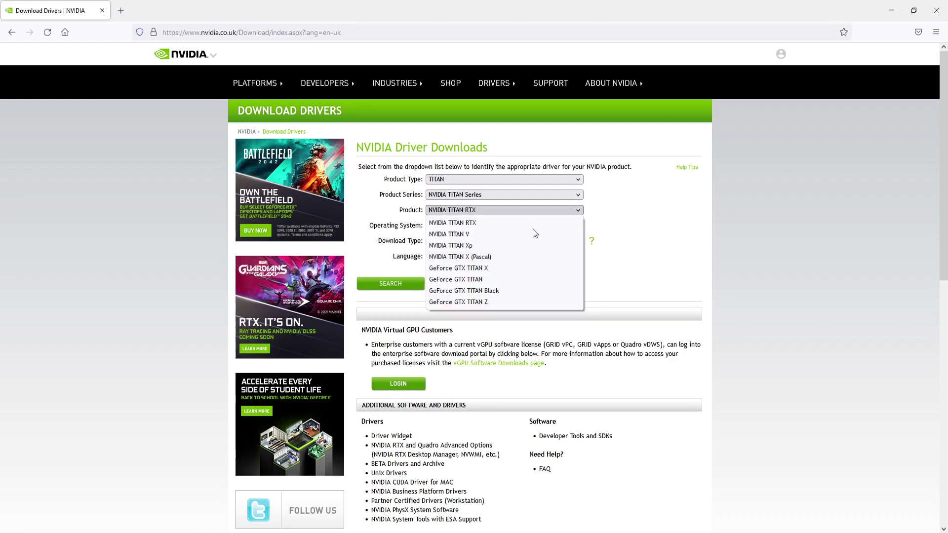
click(785, 271)
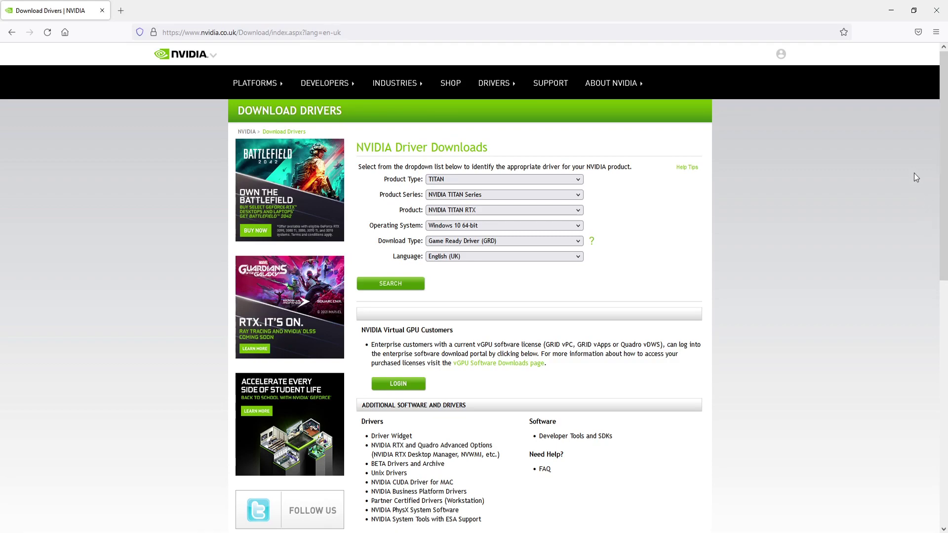
click(938, 10)
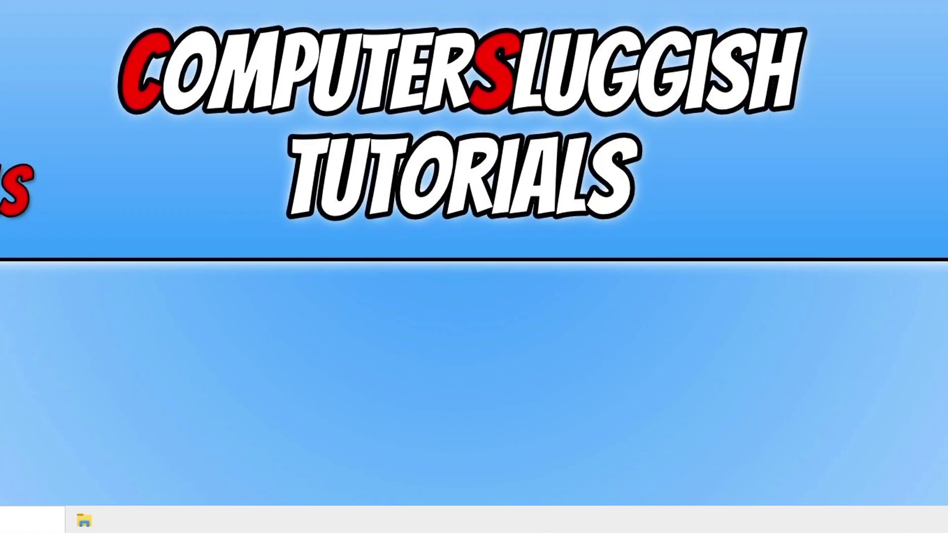
Open Task Manager's startup apps and examine the options for Skype, KeePass, Cortana, Xbox App Services and Vanguard tray notification
right_click(524, 532)
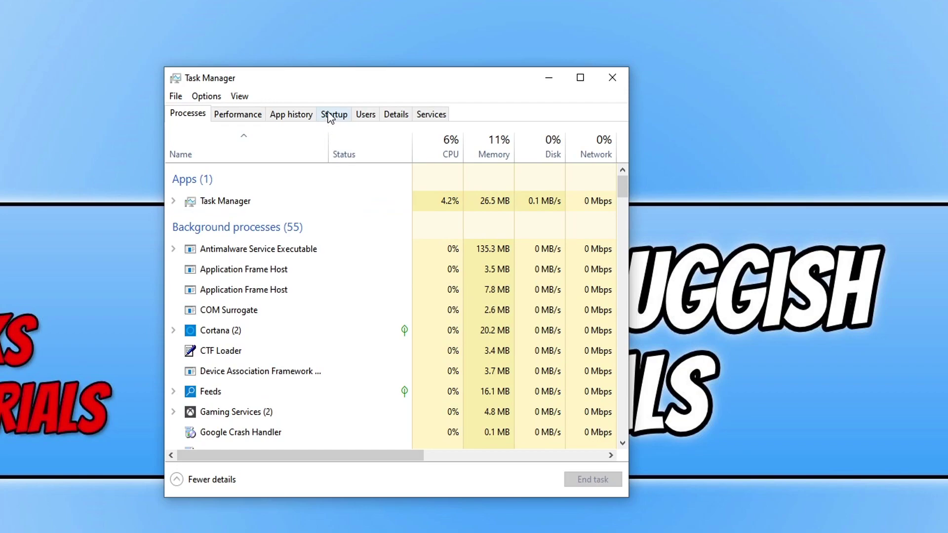
click(330, 116)
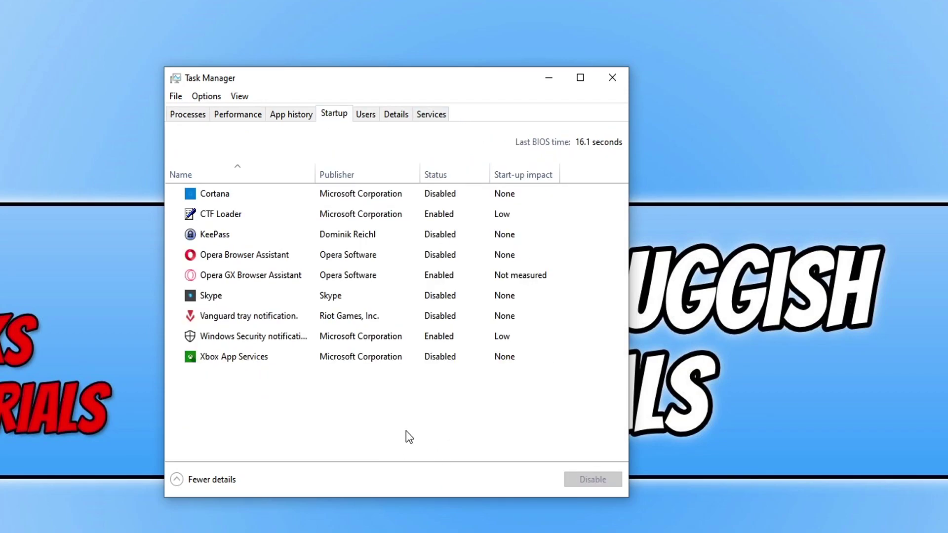
right_click(219, 290)
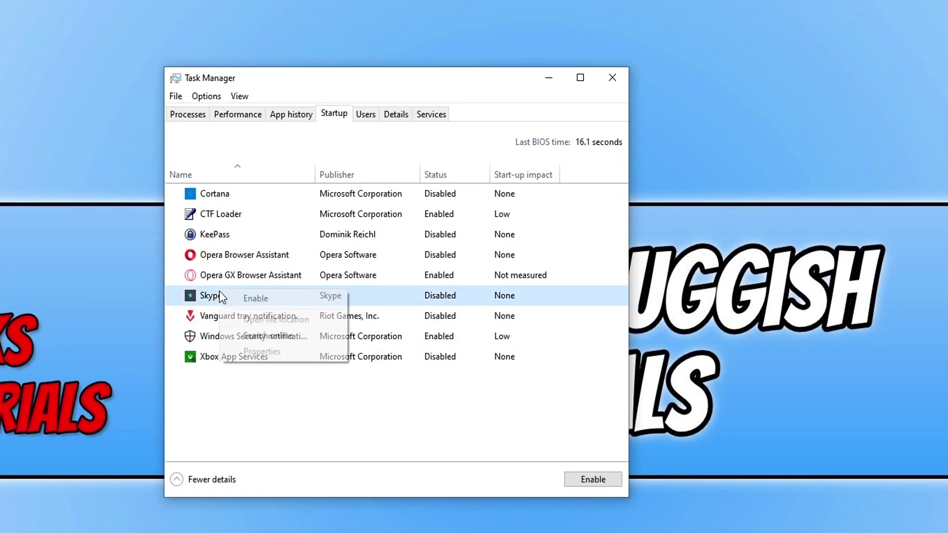
click(348, 402)
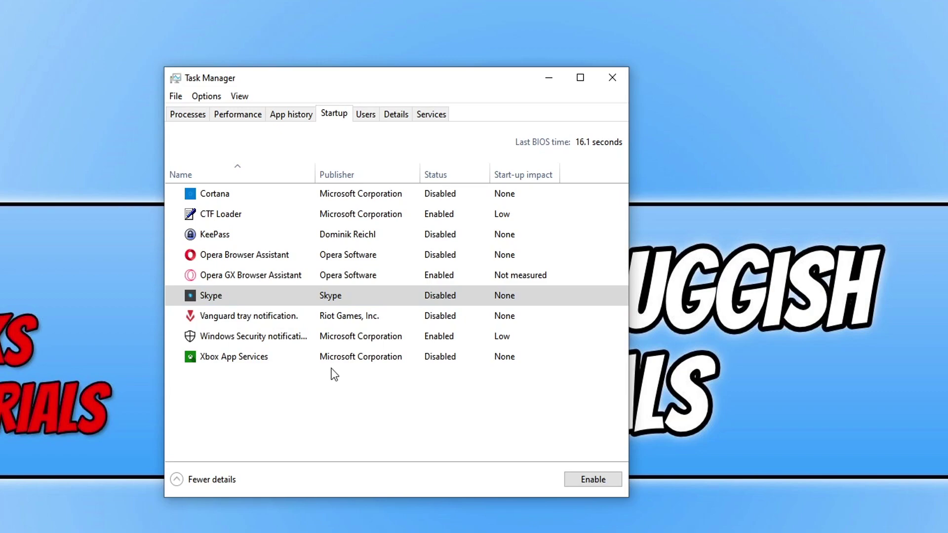
right_click(250, 234)
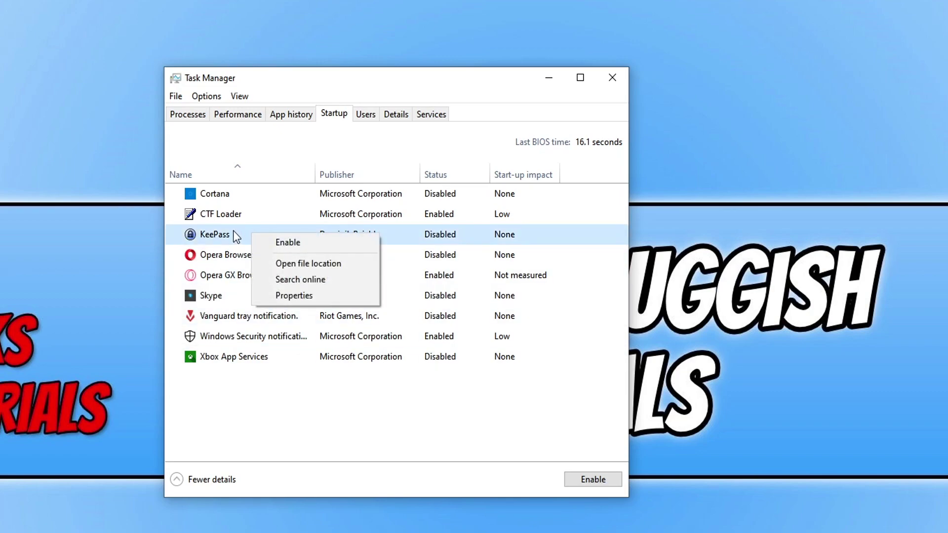
right_click(239, 196)
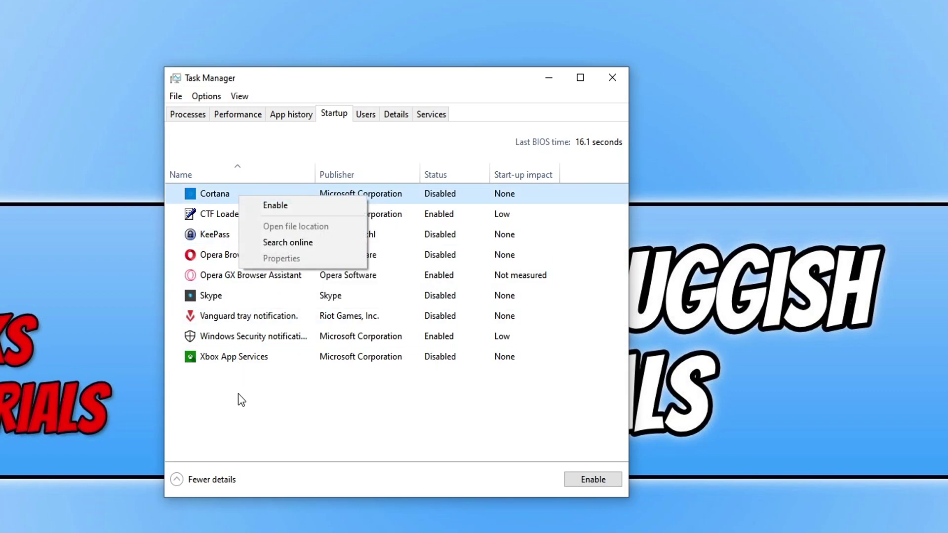
right_click(257, 356)
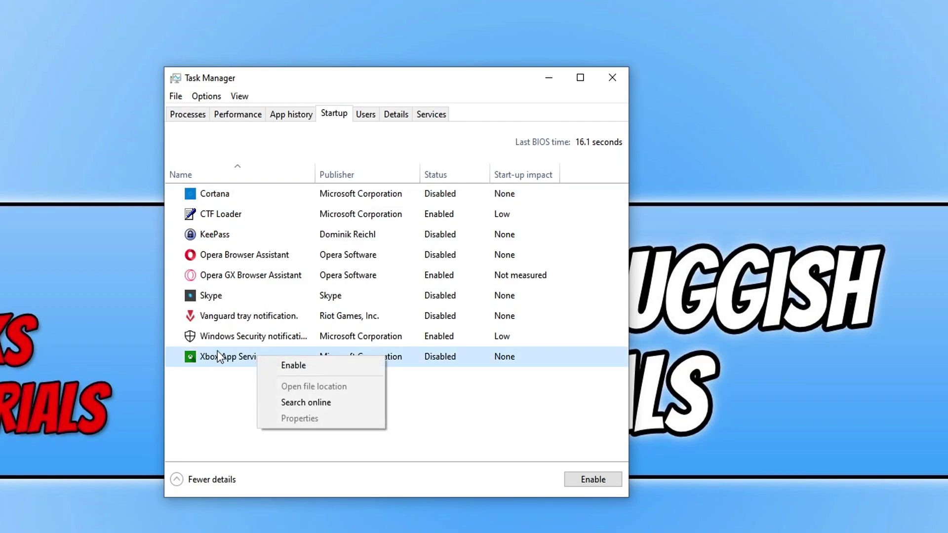
right_click(227, 314)
key(Escape)
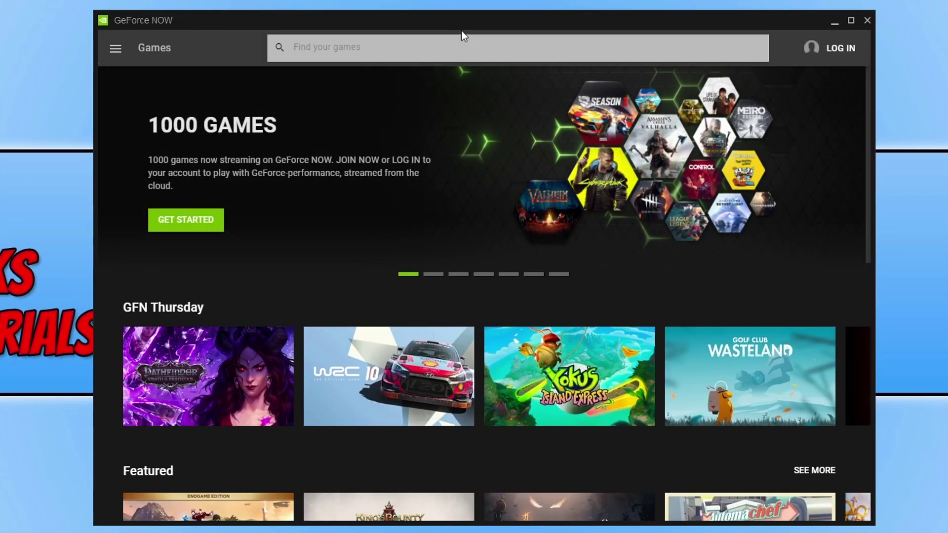
Switch to GeForce NOW and set the server location to EU West in its settings
click(117, 52)
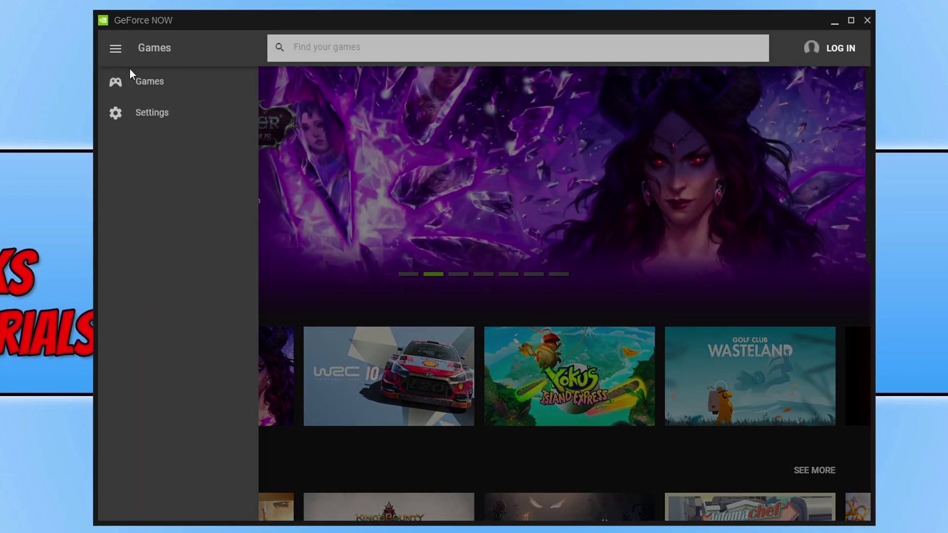
click(149, 117)
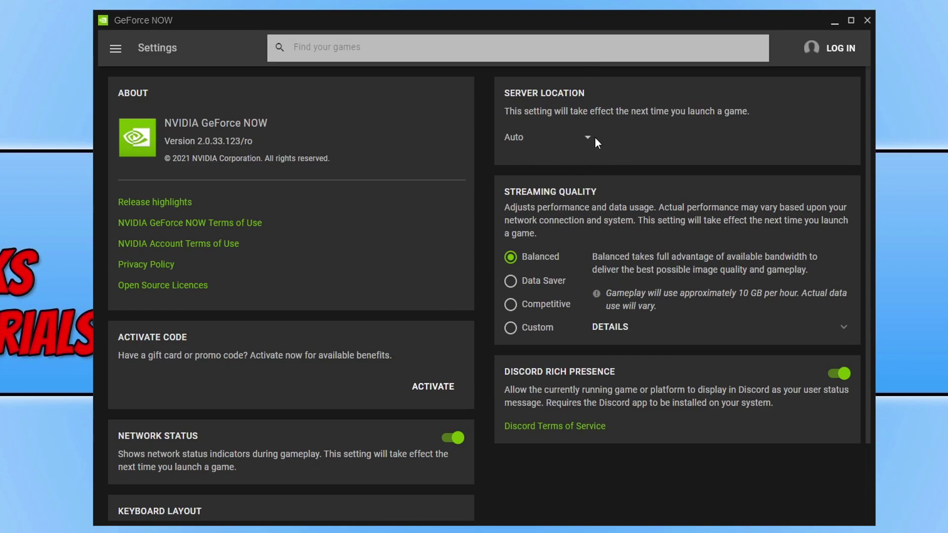
click(578, 140)
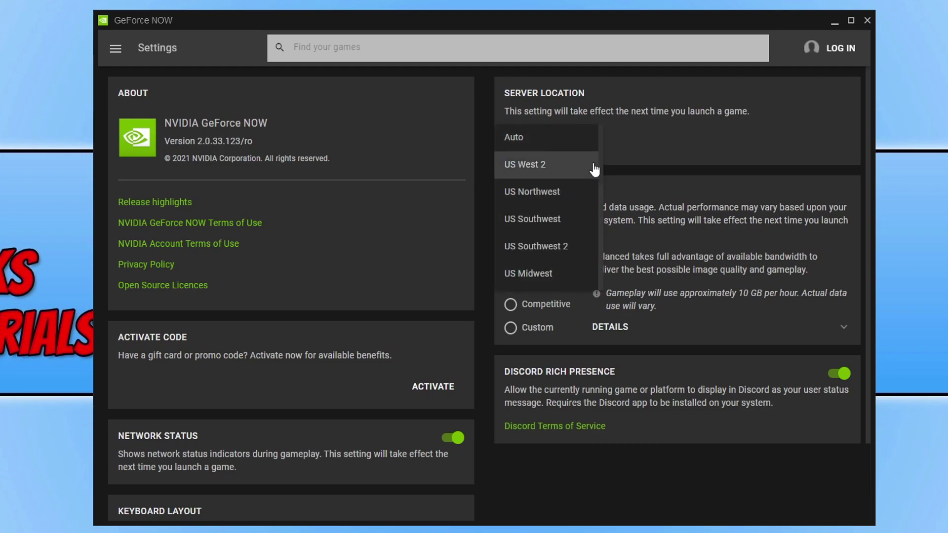
scroll(588, 195, down, 5)
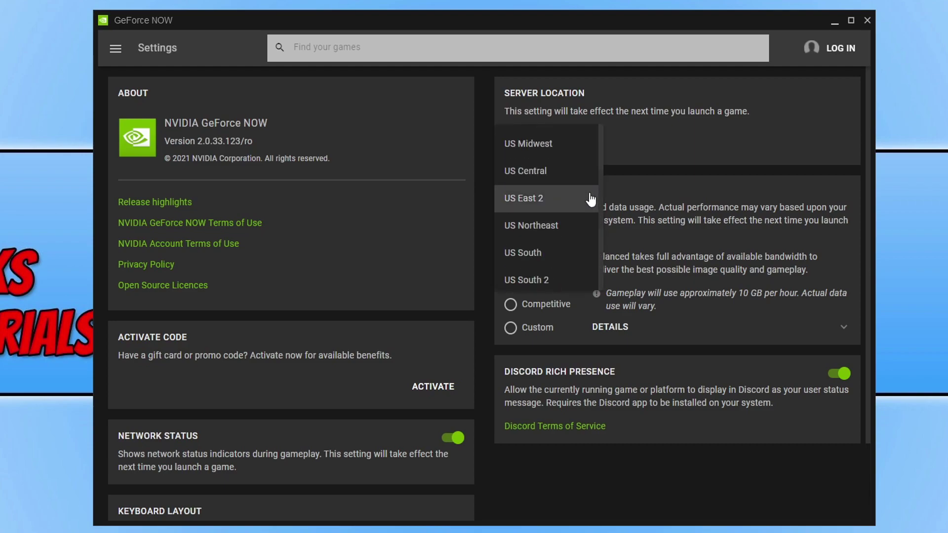
scroll(590, 200, down, 6)
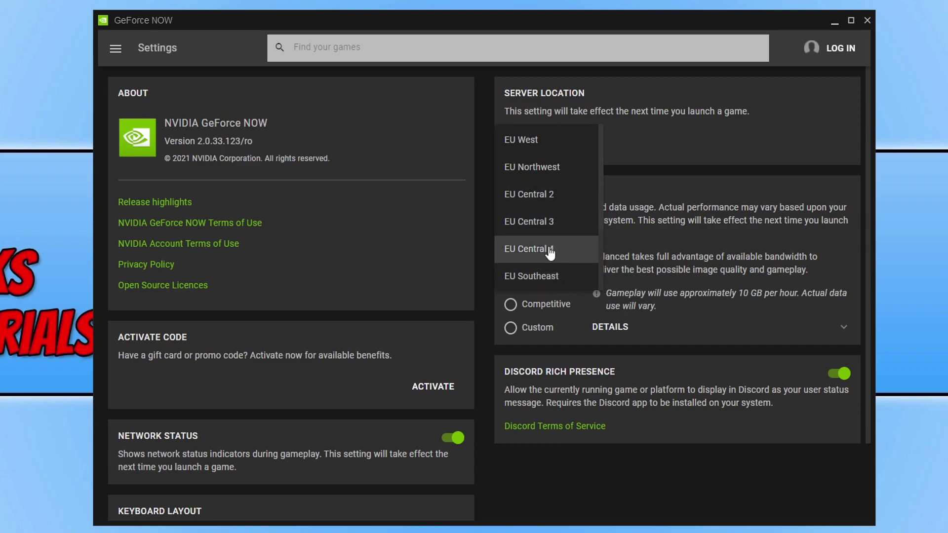
scroll(558, 242, up, 2)
click(550, 213)
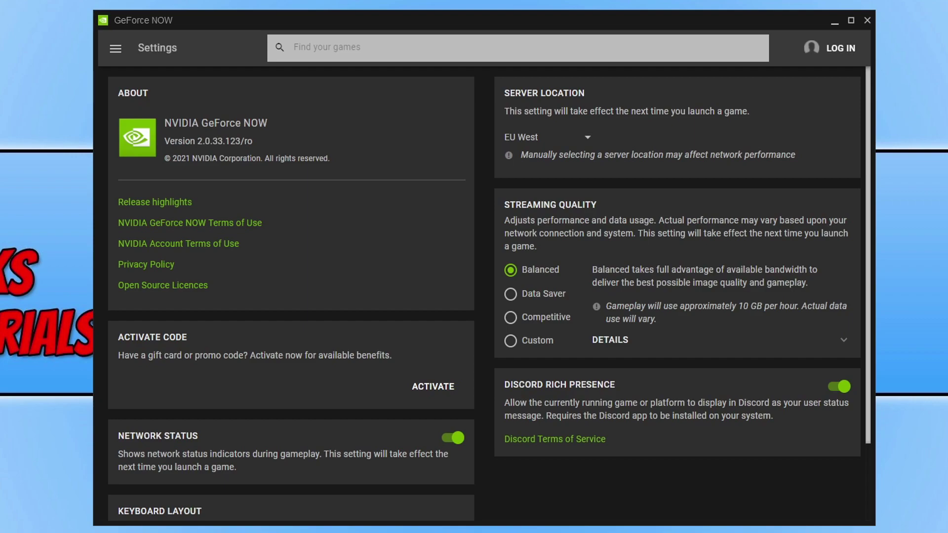
Try the Data Saver, Competitive and Balanced presets for the streaming quality
click(538, 297)
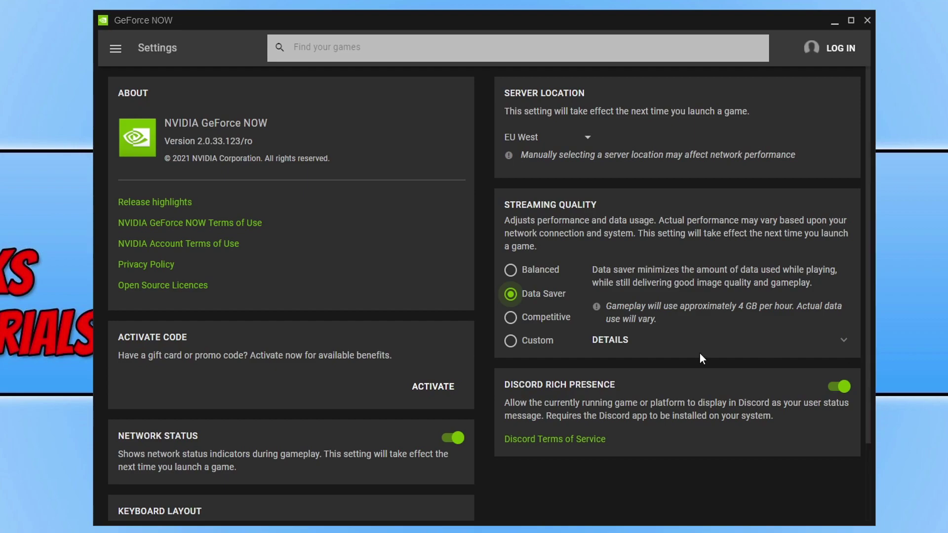
click(547, 322)
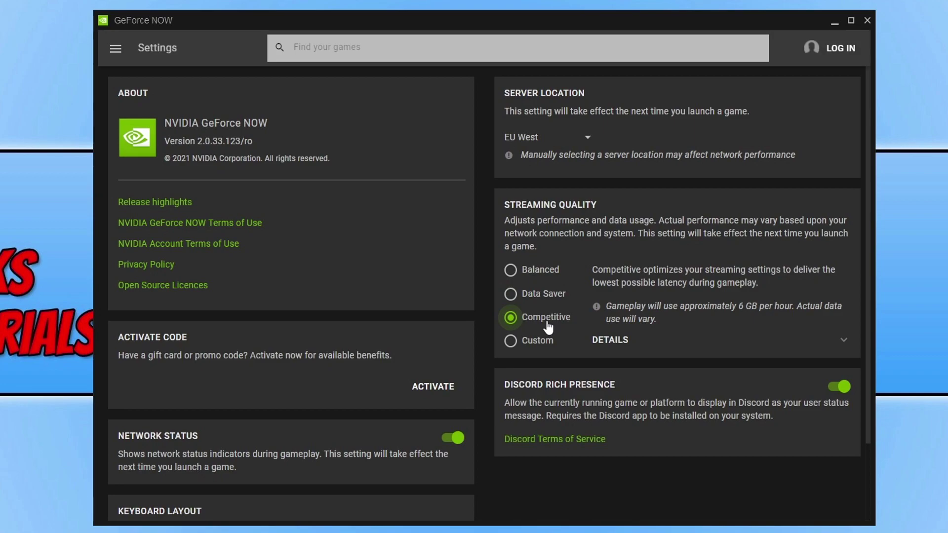
click(540, 272)
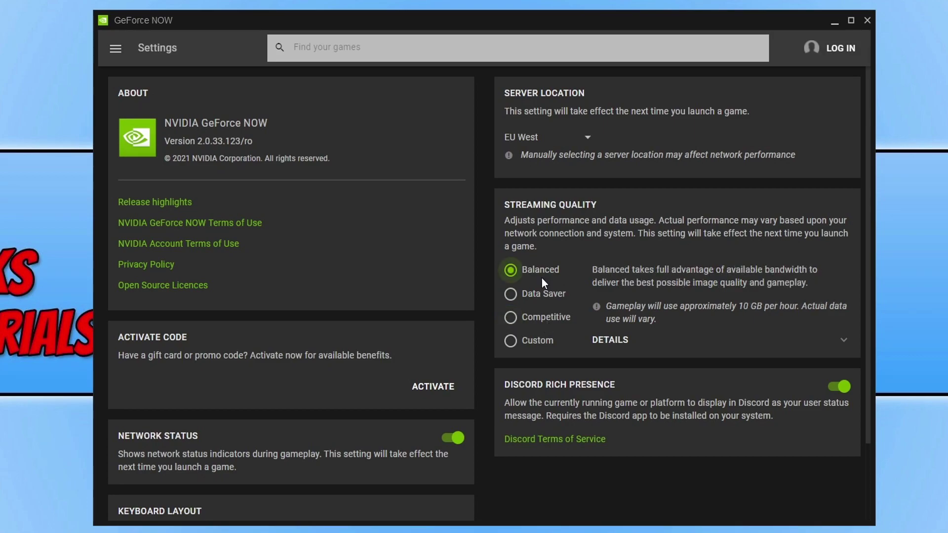
Set the streaming quality to Custom with a resolution of 1280 x 1024 (5:4)
click(536, 347)
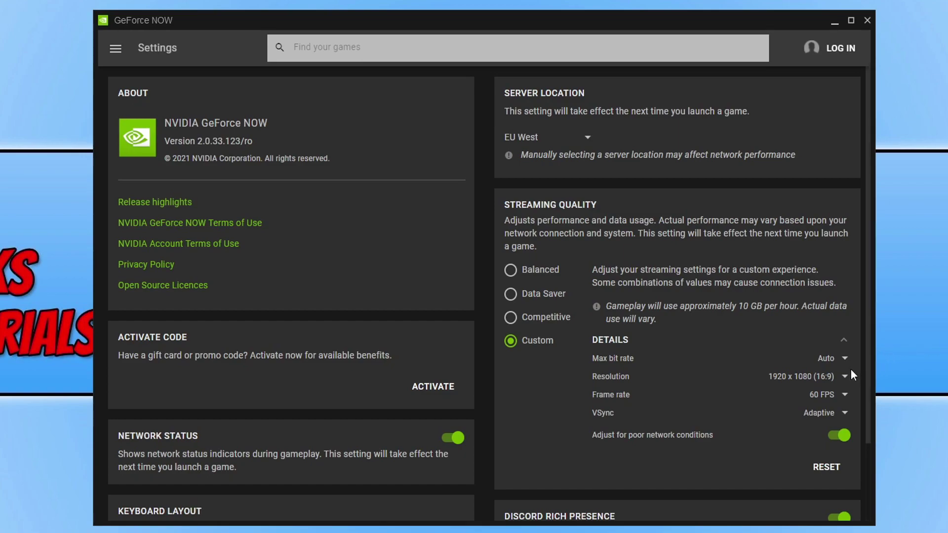
click(839, 383)
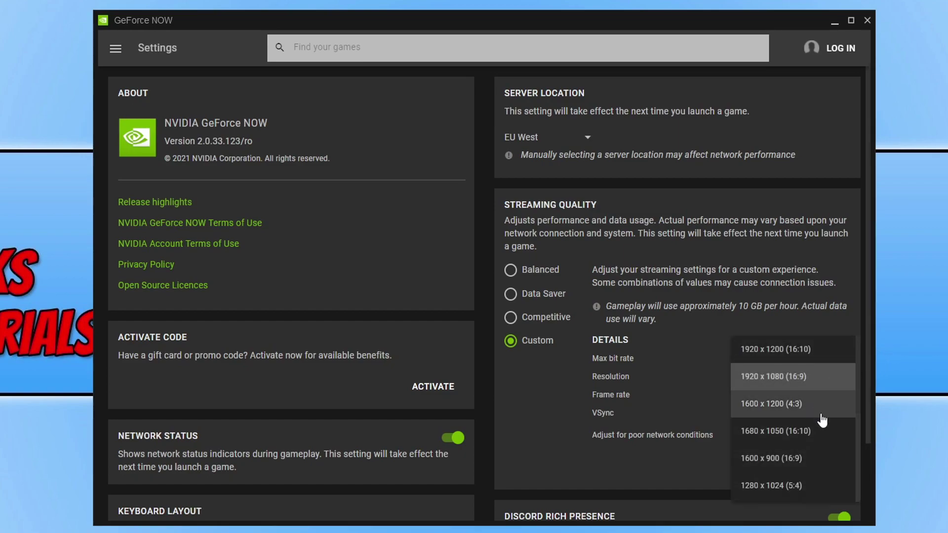
scroll(832, 459, down, 2)
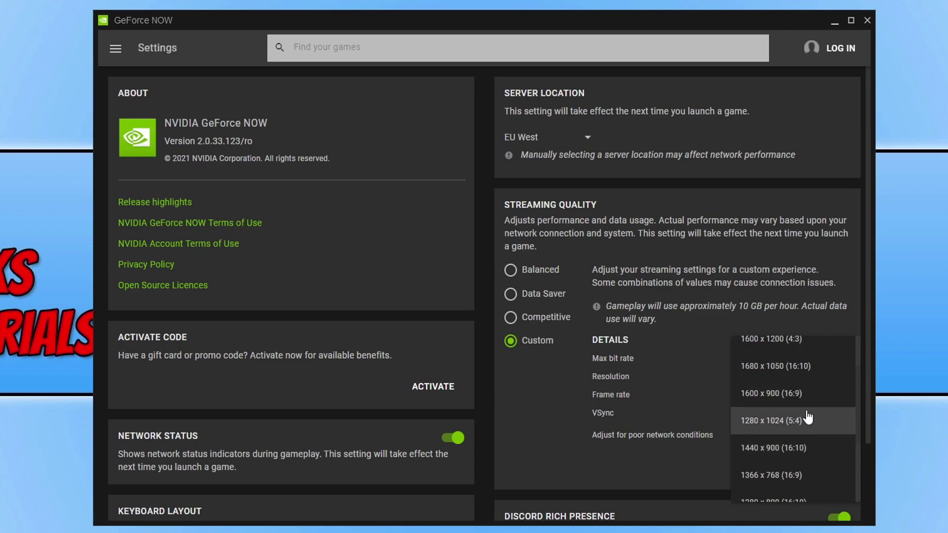
scroll(798, 418, up, 2)
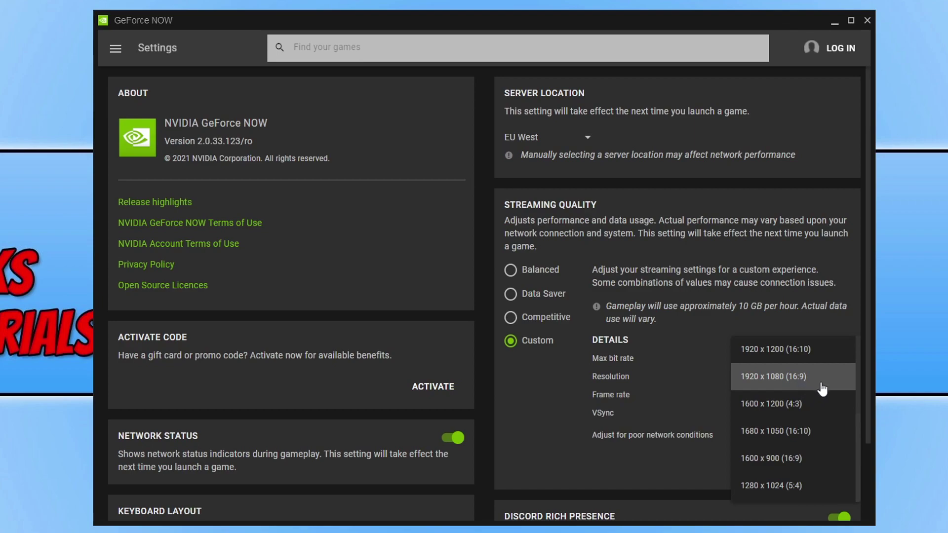
click(806, 489)
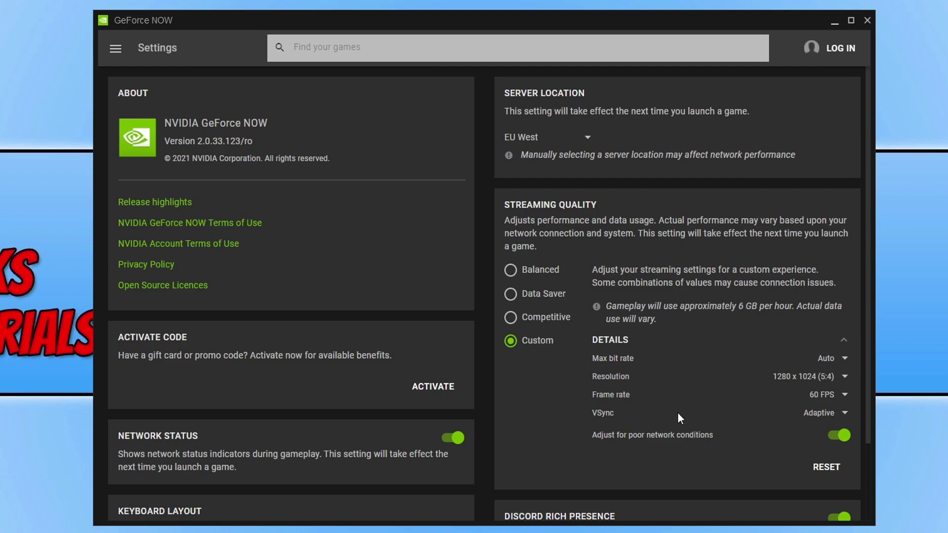
Set the custom streaming frame rate to 30 FPS and turn VSync off
click(822, 401)
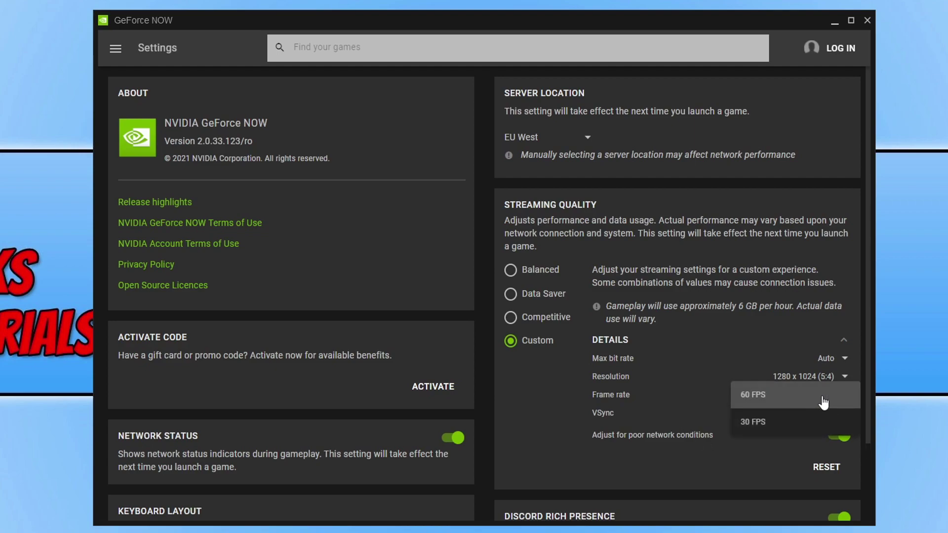
click(771, 422)
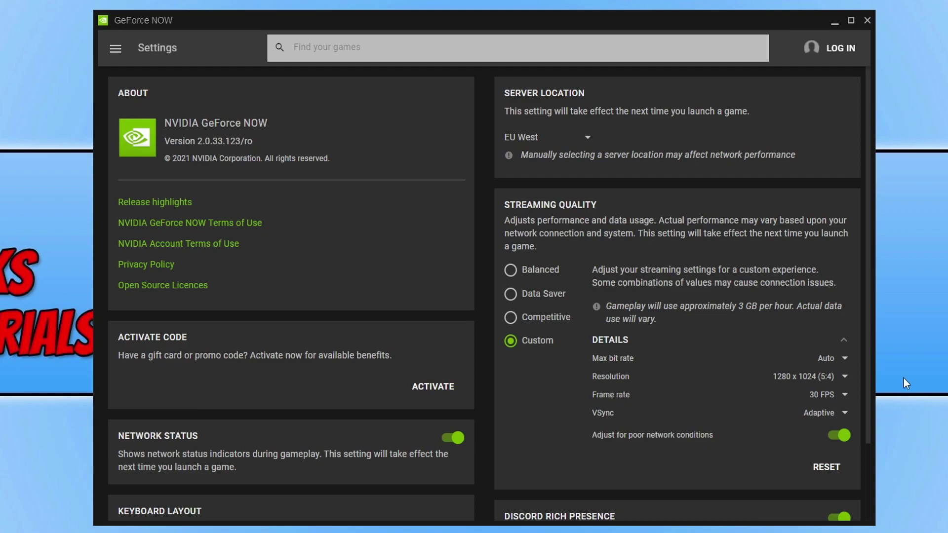
click(825, 413)
click(798, 395)
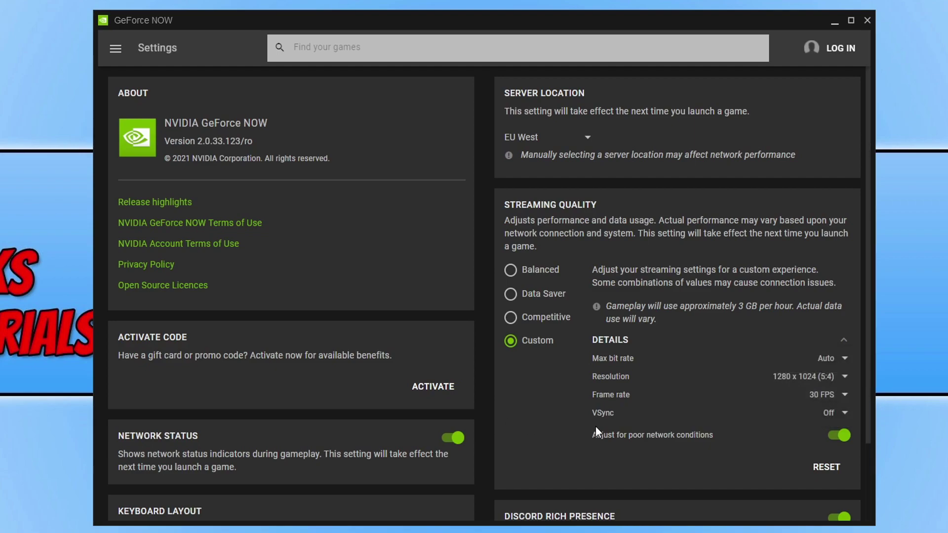